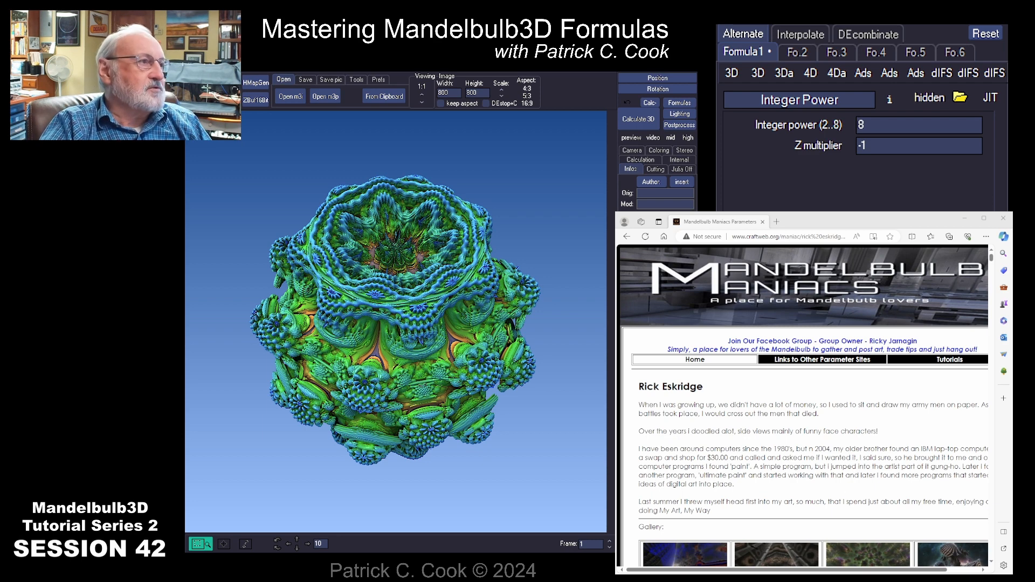
- Browse the artist's gallery on the Mandelbulb Maniacs page down to the last rows of thumbnails
{"action": "left_click_drag", "start_coordinate": [636, 388], "coordinate": [712, 391]}
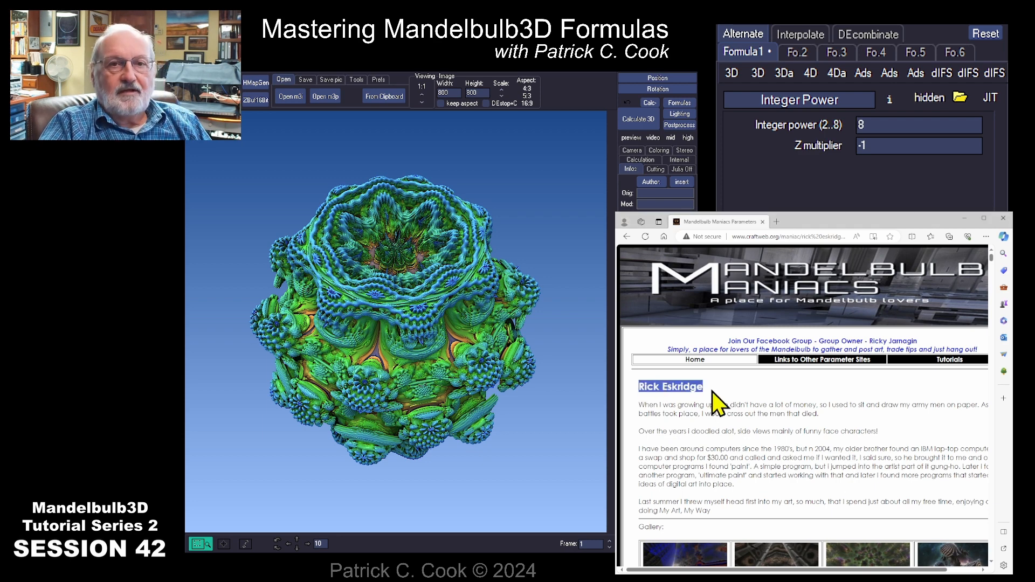
{"action": "left_click", "coordinate": [717, 396]}
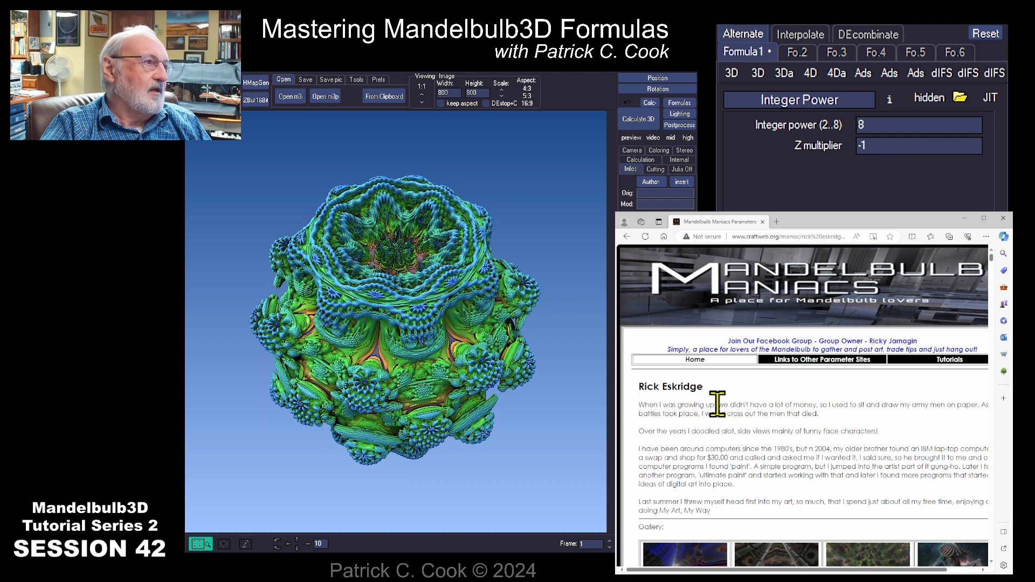
{"action": "scroll", "coordinate": [742, 426], "scroll_direction": "down", "scroll_amount": 2}
{"action": "scroll", "coordinate": [742, 426], "scroll_direction": "down", "scroll_amount": 3}
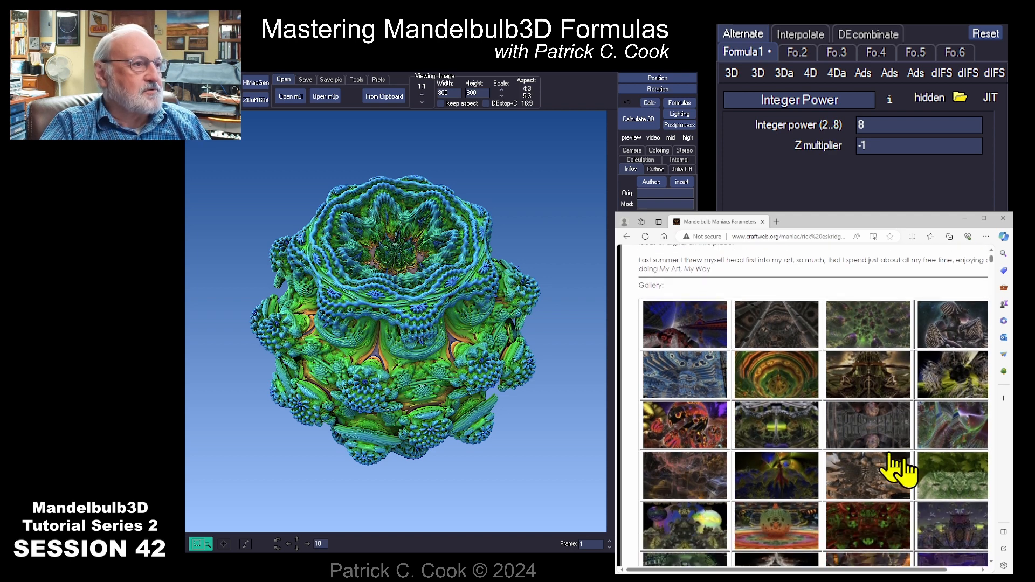
{"action": "scroll", "coordinate": [942, 477], "scroll_direction": "down", "scroll_amount": 1}
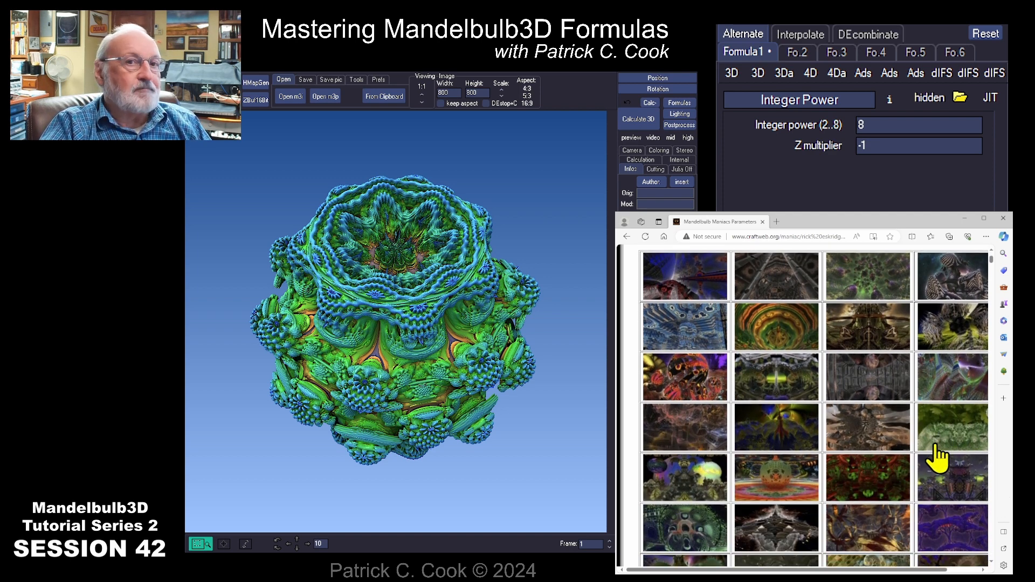
{"action": "scroll", "coordinate": [910, 462], "scroll_direction": "down", "scroll_amount": 3}
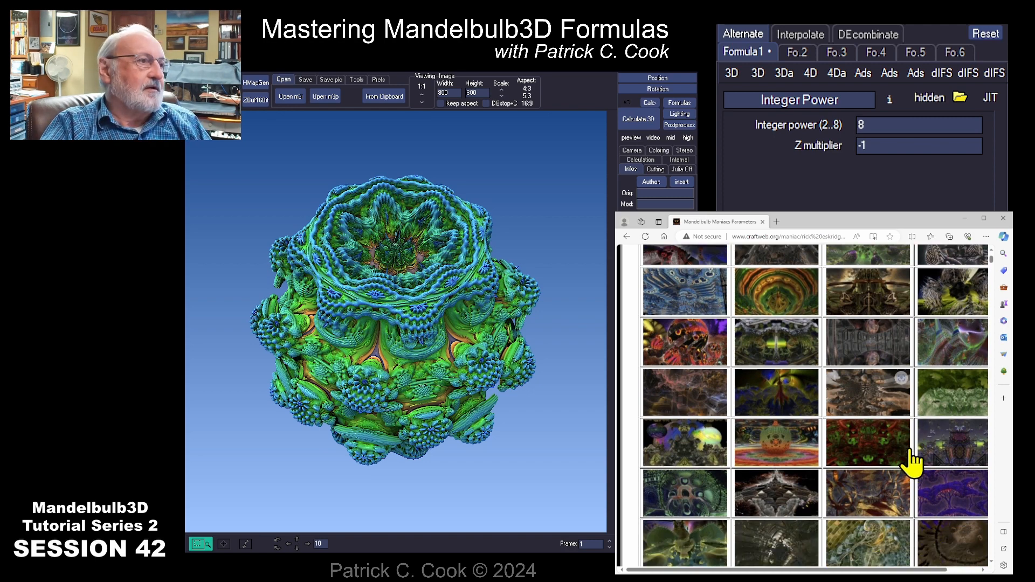
{"action": "scroll", "coordinate": [911, 462], "scroll_direction": "down", "scroll_amount": 1}
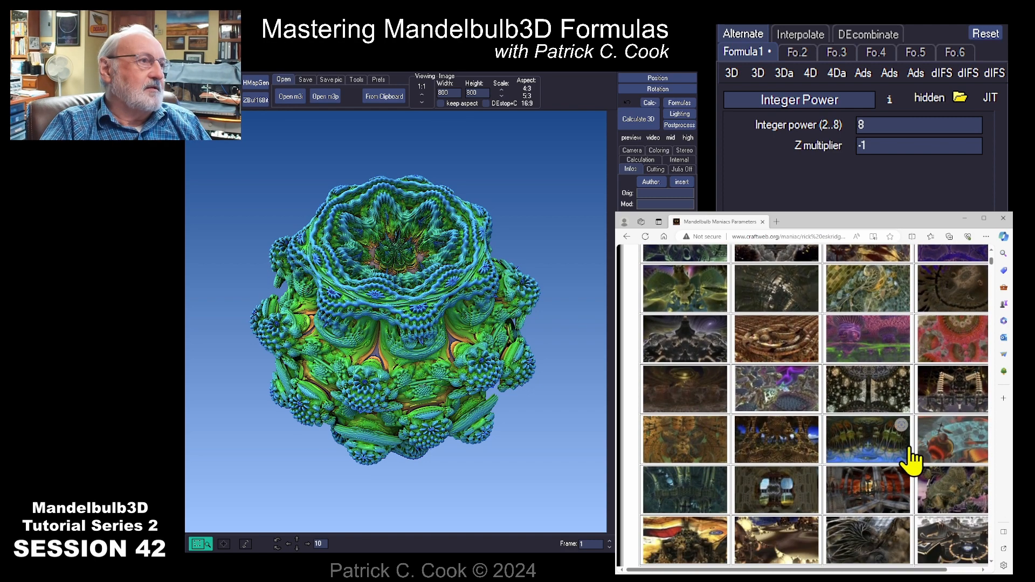
{"action": "scroll", "coordinate": [913, 459], "scroll_direction": "down", "scroll_amount": 3}
{"action": "scroll", "coordinate": [932, 459], "scroll_direction": "down", "scroll_amount": 2}
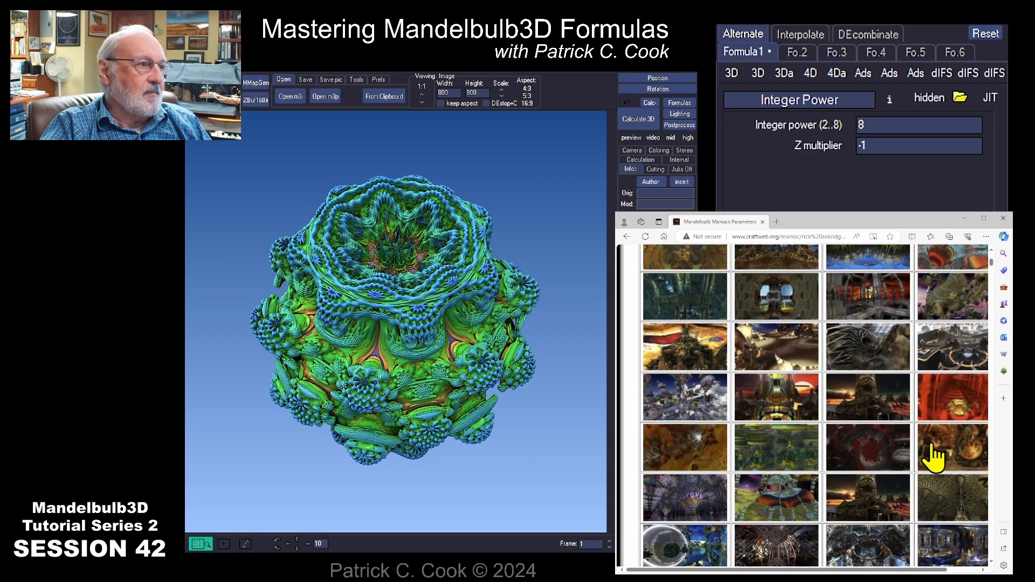
{"action": "scroll", "coordinate": [933, 458], "scroll_direction": "down", "scroll_amount": 1}
{"action": "scroll", "coordinate": [930, 459], "scroll_direction": "down", "scroll_amount": 3}
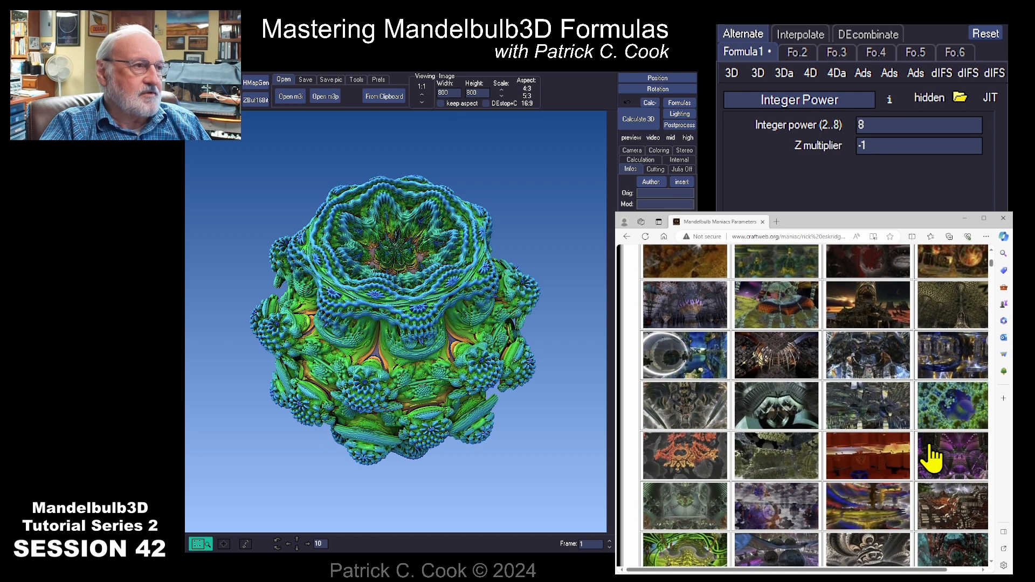
{"action": "scroll", "coordinate": [928, 457], "scroll_direction": "down", "scroll_amount": 1}
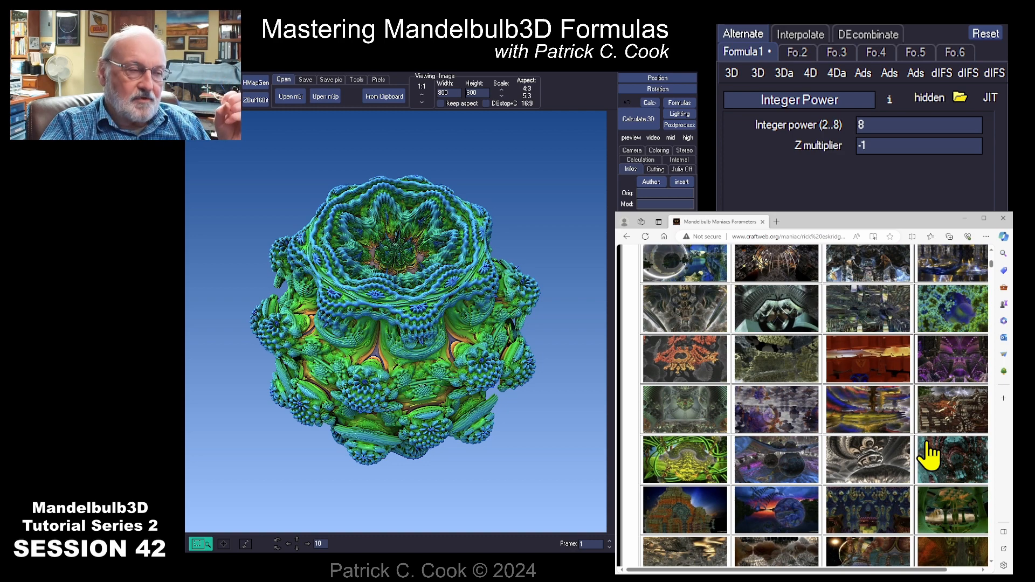
{"action": "scroll", "coordinate": [914, 442], "scroll_direction": "down", "scroll_amount": 4}
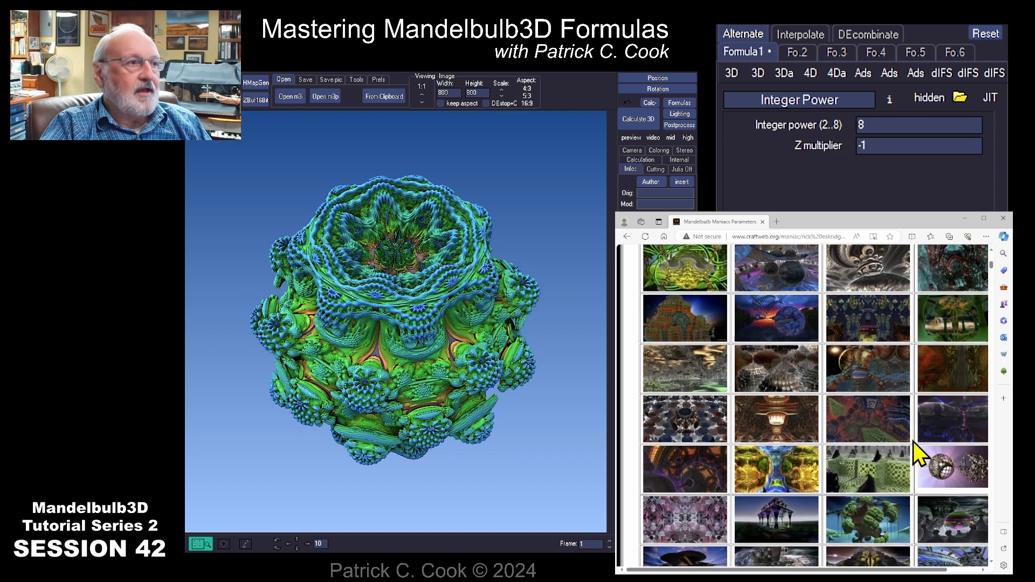
{"action": "scroll", "coordinate": [911, 450], "scroll_direction": "down", "scroll_amount": 3}
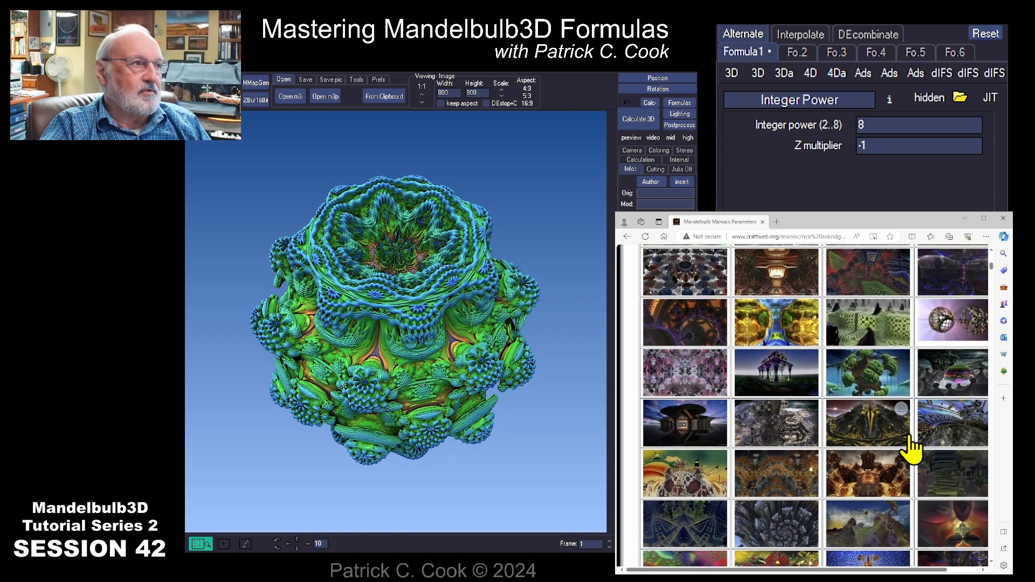
{"action": "scroll", "coordinate": [912, 447], "scroll_direction": "down", "scroll_amount": 1}
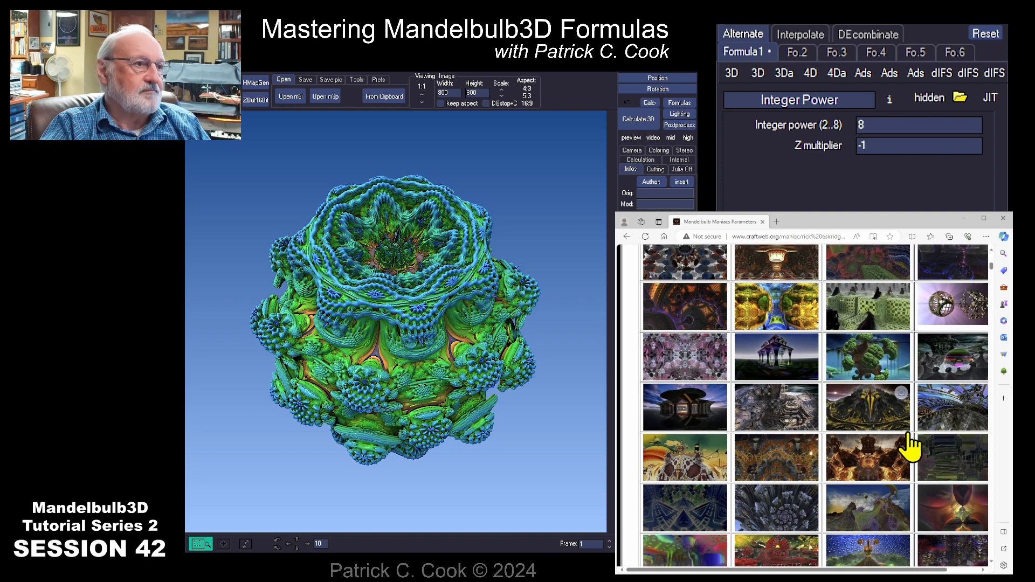
{"action": "scroll", "coordinate": [913, 446], "scroll_direction": "down", "scroll_amount": 2}
{"action": "scroll", "coordinate": [982, 455], "scroll_direction": "down", "scroll_amount": 3}
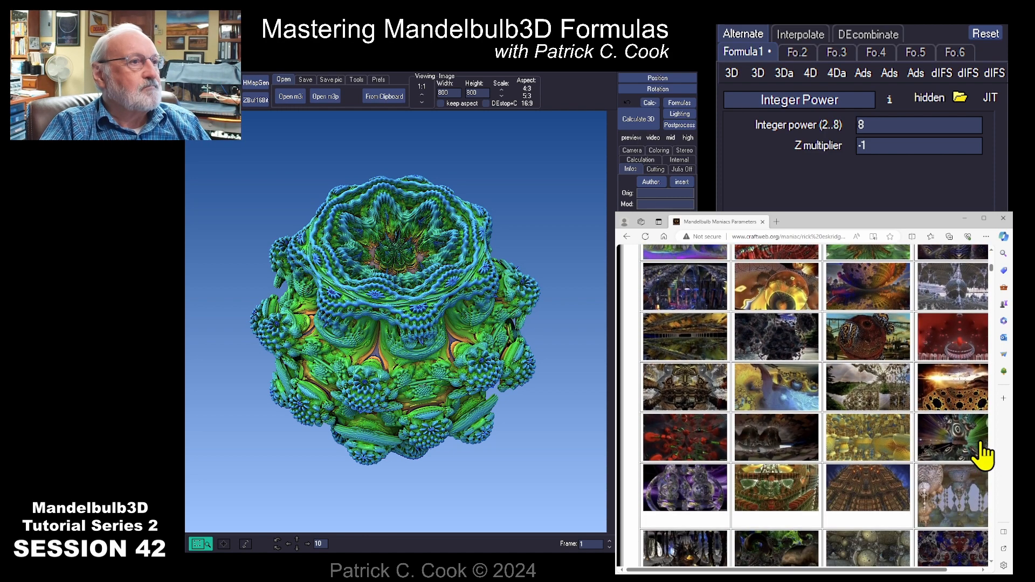
{"action": "scroll", "coordinate": [982, 456], "scroll_direction": "down", "scroll_amount": 2}
{"action": "scroll", "coordinate": [987, 461], "scroll_direction": "down", "scroll_amount": 3}
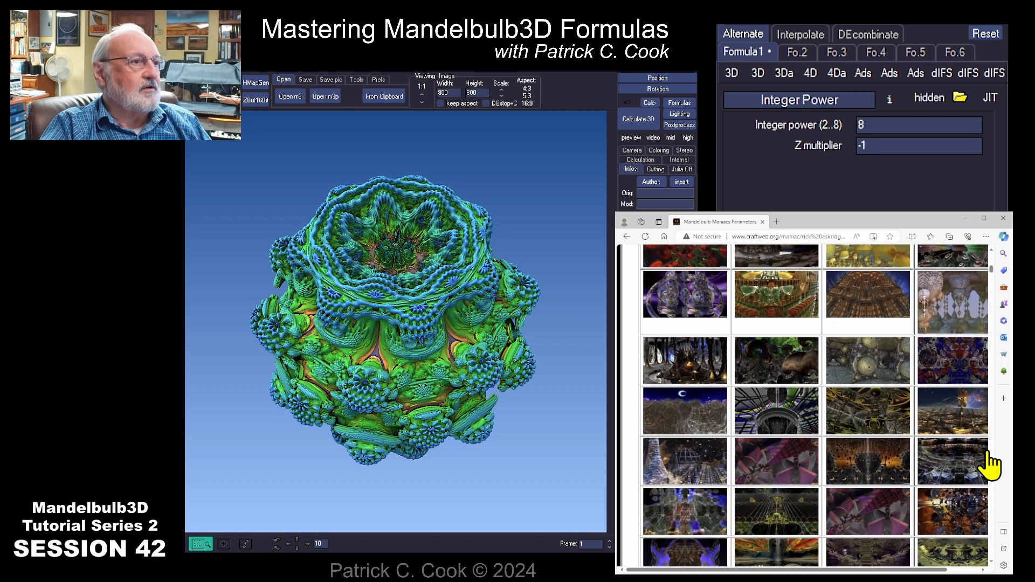
{"action": "scroll", "coordinate": [989, 456], "scroll_direction": "down", "scroll_amount": 2}
{"action": "scroll", "coordinate": [990, 453], "scroll_direction": "down", "scroll_amount": 2}
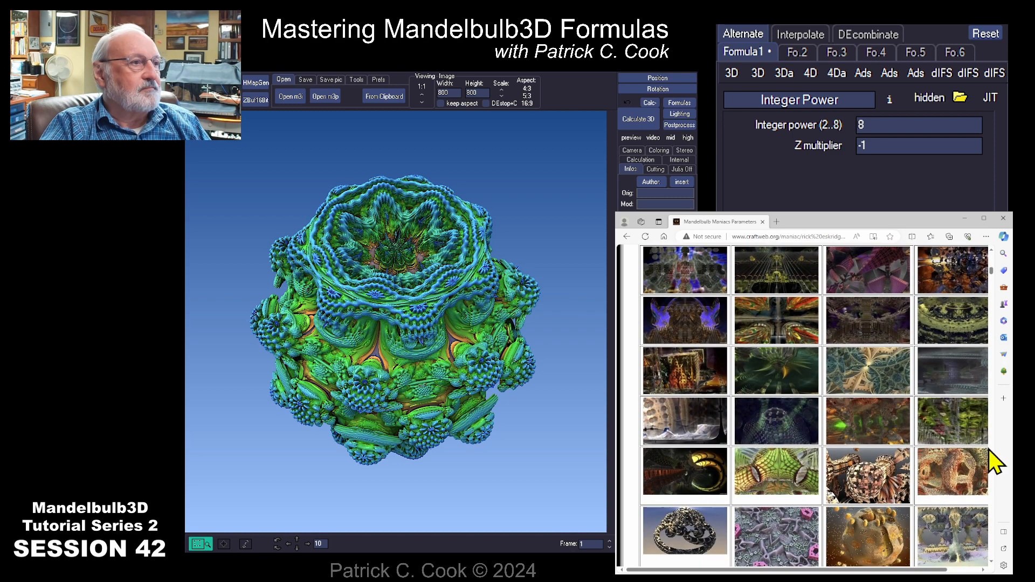
{"action": "scroll", "coordinate": [990, 453], "scroll_direction": "down", "scroll_amount": 1}
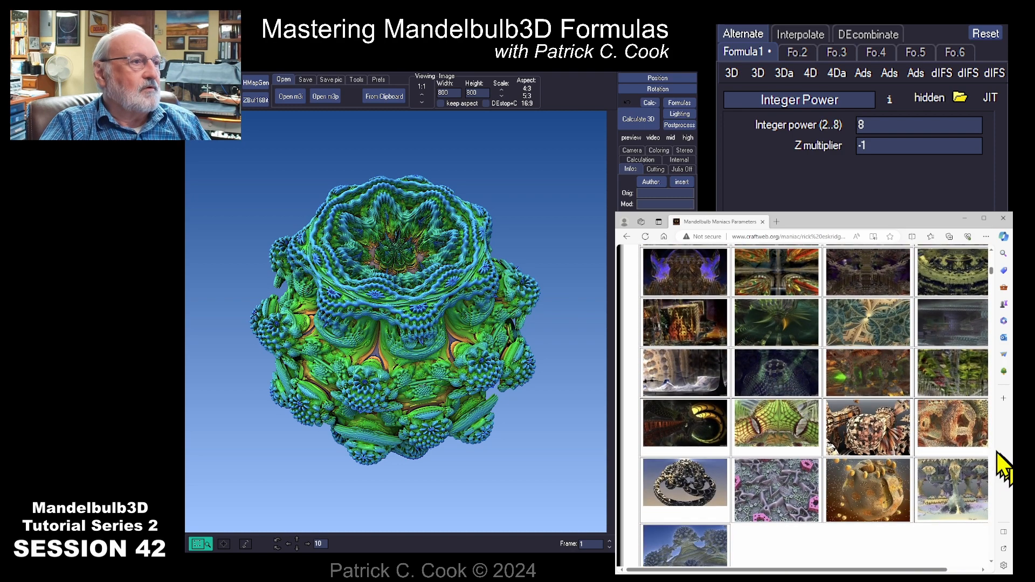
- Copy the full parameter text of "ID: 0051 - from the Ledge" into Mandelbulb3D and render it in 3D
{"action": "left_click", "coordinate": [869, 446]}
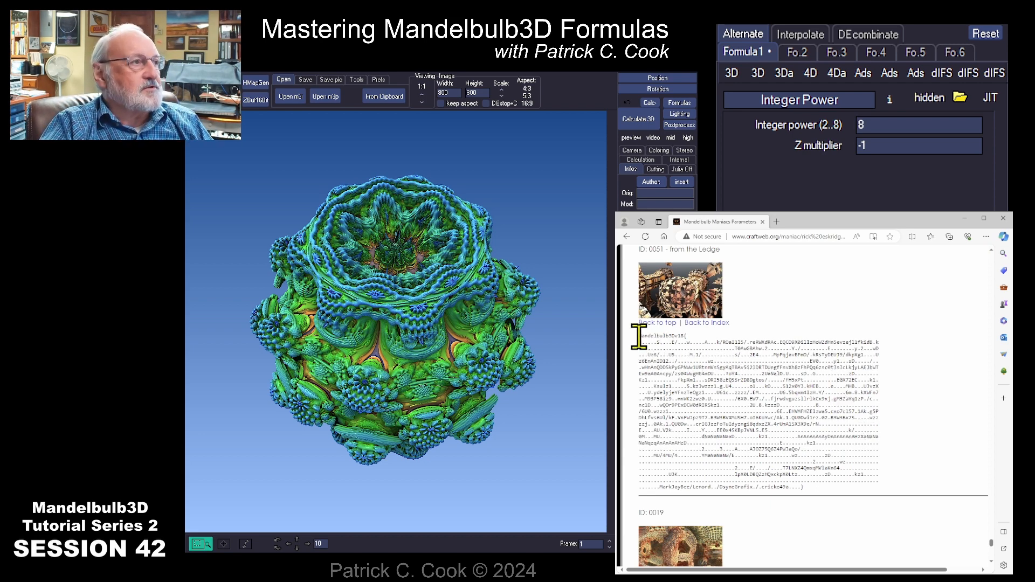
{"action": "left_click_drag", "start_coordinate": [639, 336], "coordinate": [851, 488]}
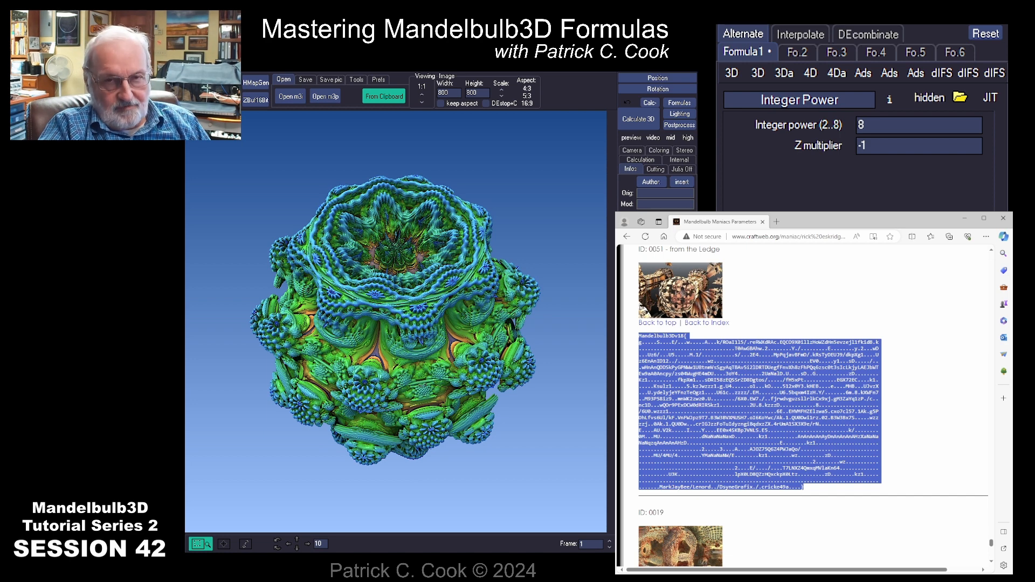
{"action": "left_click", "coordinate": [385, 96]}
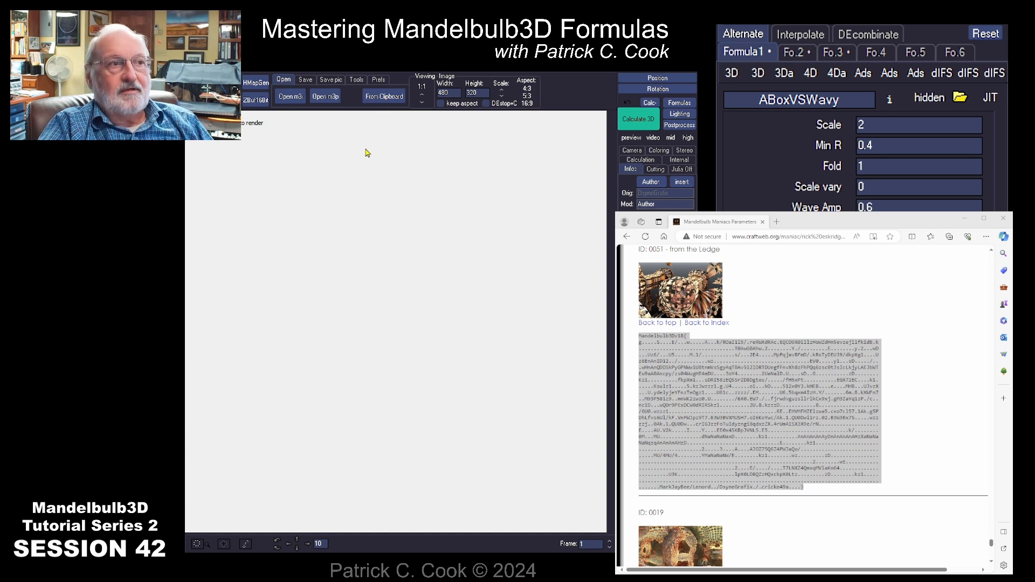
{"action": "left_click", "coordinate": [642, 123]}
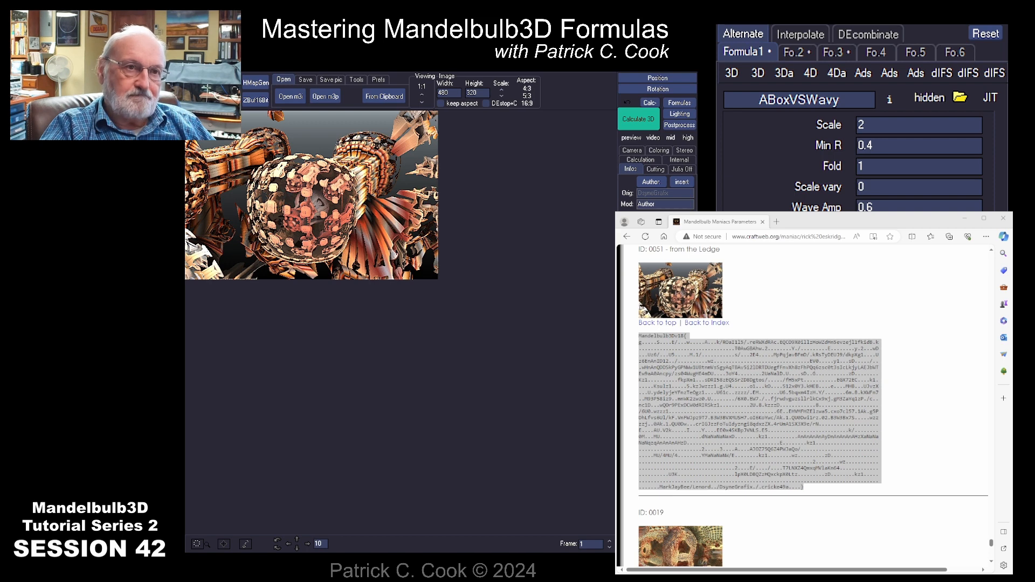
- Look through the internal, coloring and calculation settings of the loaded fractal, including its DE stop
{"action": "left_click", "coordinate": [679, 160]}
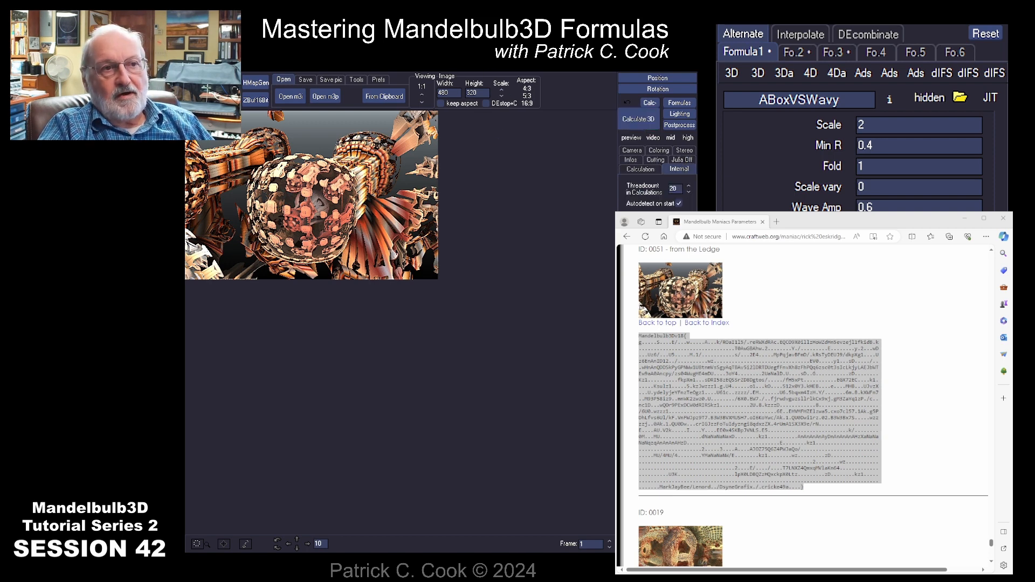
{"action": "left_click", "coordinate": [659, 151]}
{"action": "left_click", "coordinate": [659, 153]}
{"action": "left_click", "coordinate": [641, 160]}
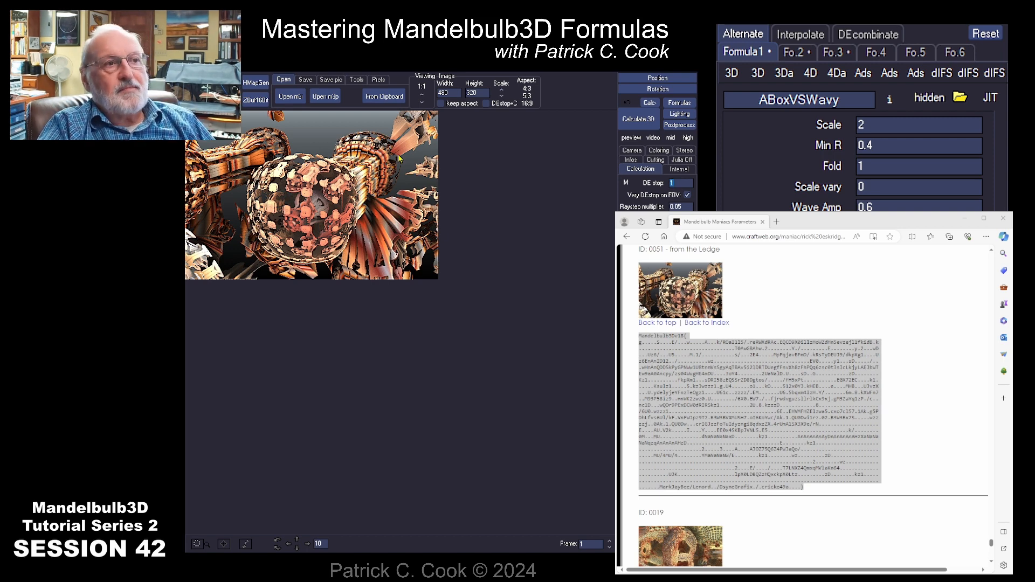
- Set the image width and height to 800 each and render the fractal again
{"action": "left_click_drag", "start_coordinate": [451, 92], "coordinate": [427, 91]}
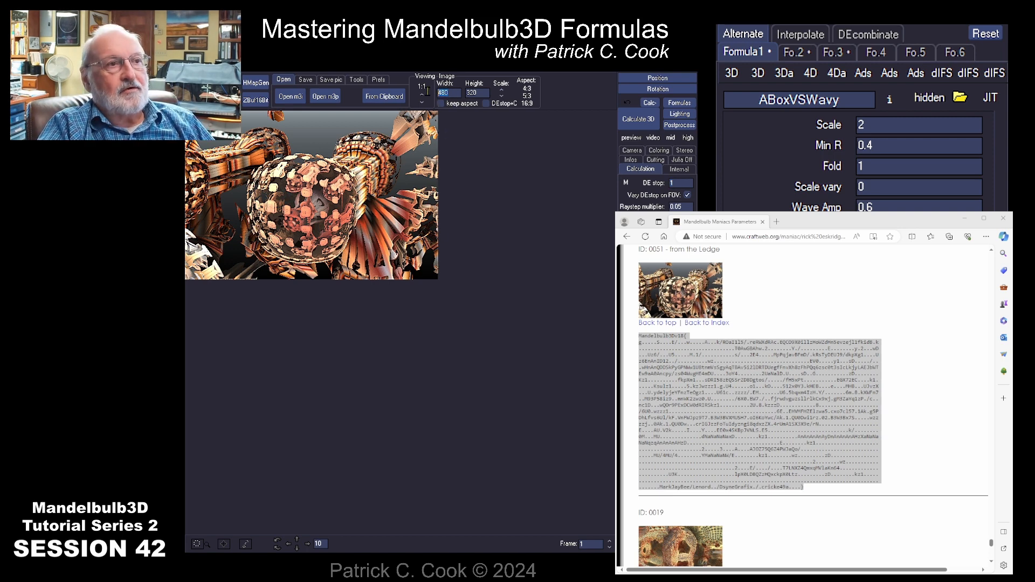
{"action": "type", "text": "800"}
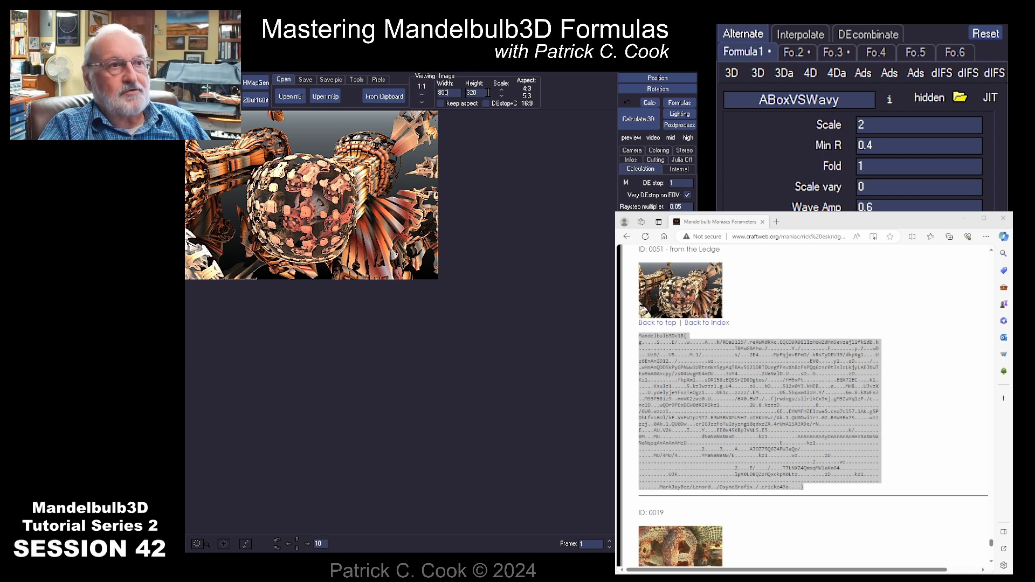
{"action": "left_click_drag", "start_coordinate": [480, 92], "coordinate": [466, 92]}
{"action": "type", "text": "800"}
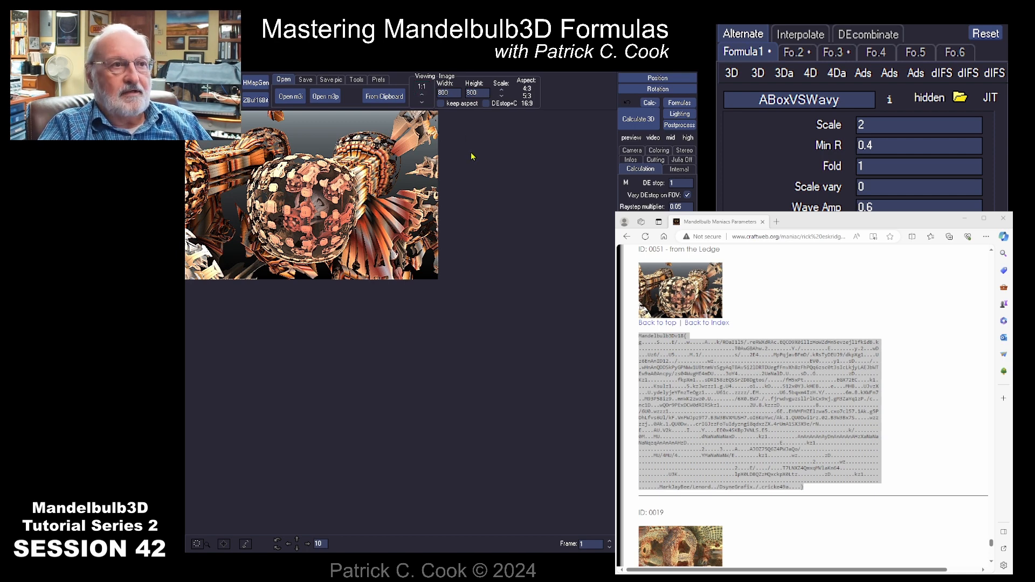
{"action": "left_click", "coordinate": [638, 120]}
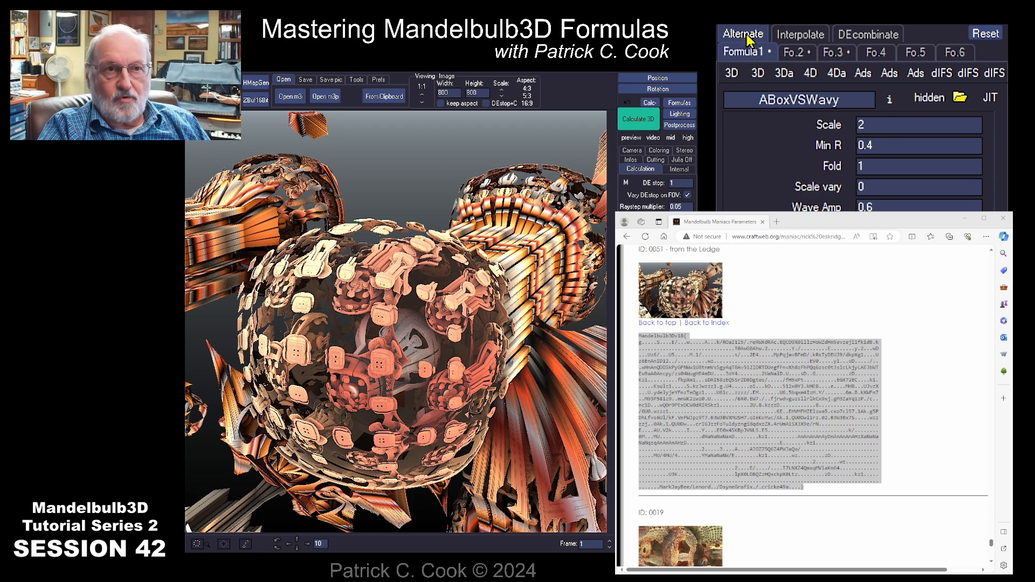
- Compare the formulas and their parameters in the first three formula slots of the loaded fractal
{"action": "left_click", "coordinate": [796, 53]}
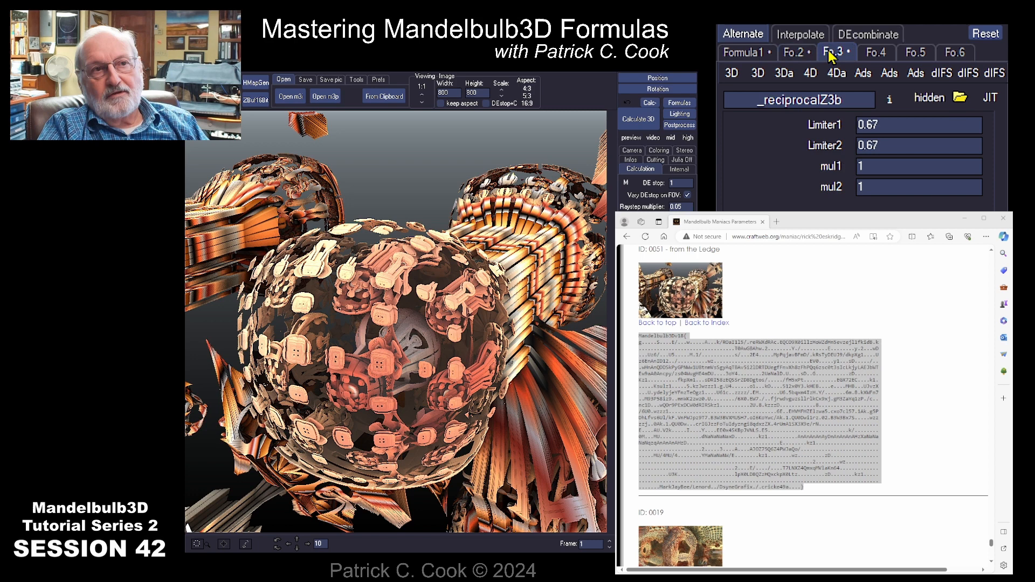
{"action": "left_click", "coordinate": [793, 52]}
{"action": "left_click", "coordinate": [746, 52]}
{"action": "left_click", "coordinate": [791, 73]}
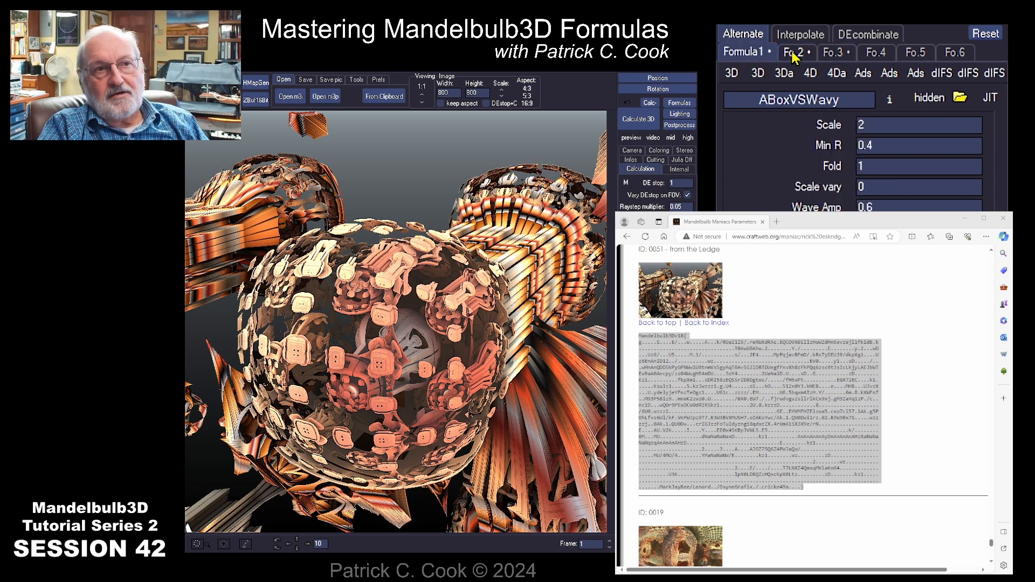
{"action": "left_click", "coordinate": [792, 52]}
{"action": "left_click", "coordinate": [833, 52]}
{"action": "left_click", "coordinate": [837, 76]}
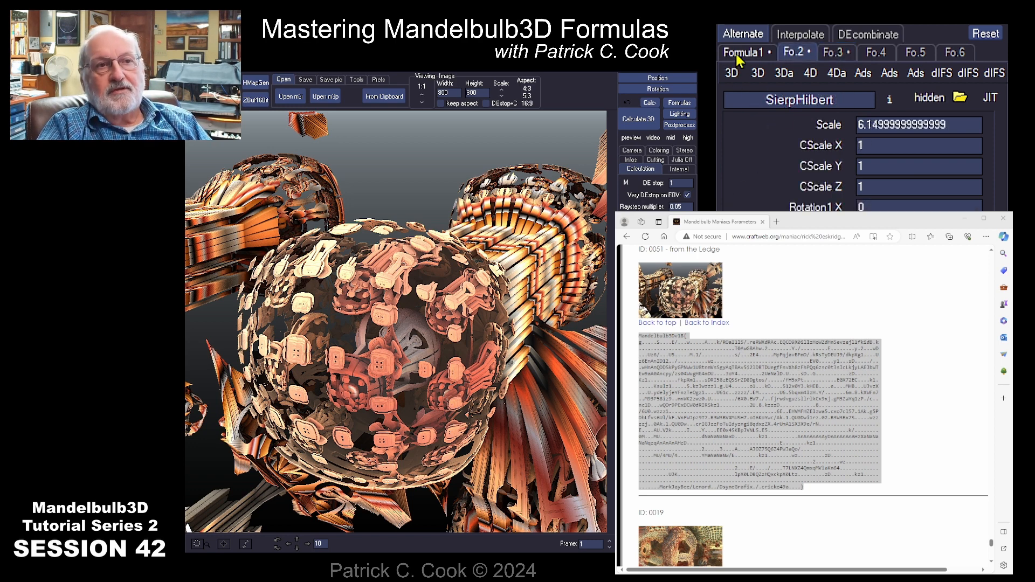
{"action": "left_click", "coordinate": [739, 58]}
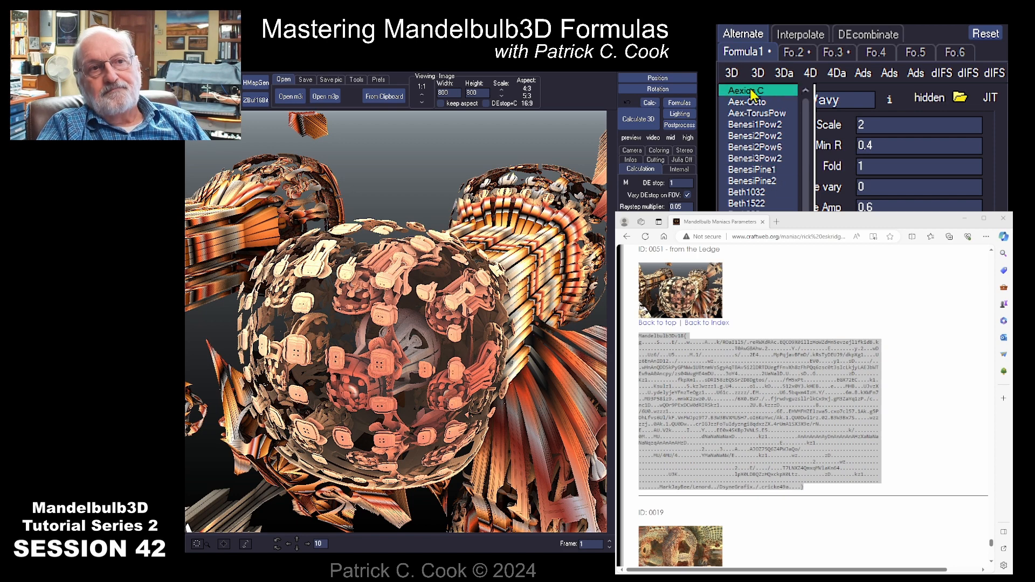
{"action": "left_click", "coordinate": [792, 52]}
{"action": "left_click", "coordinate": [747, 52]}
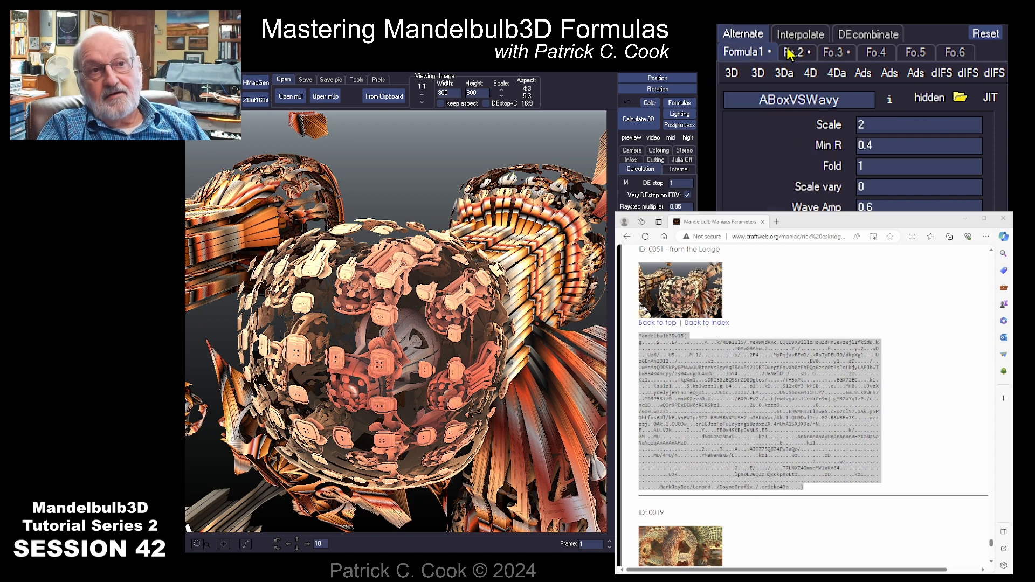
{"action": "left_click", "coordinate": [786, 54]}
{"action": "left_click", "coordinate": [749, 52]}
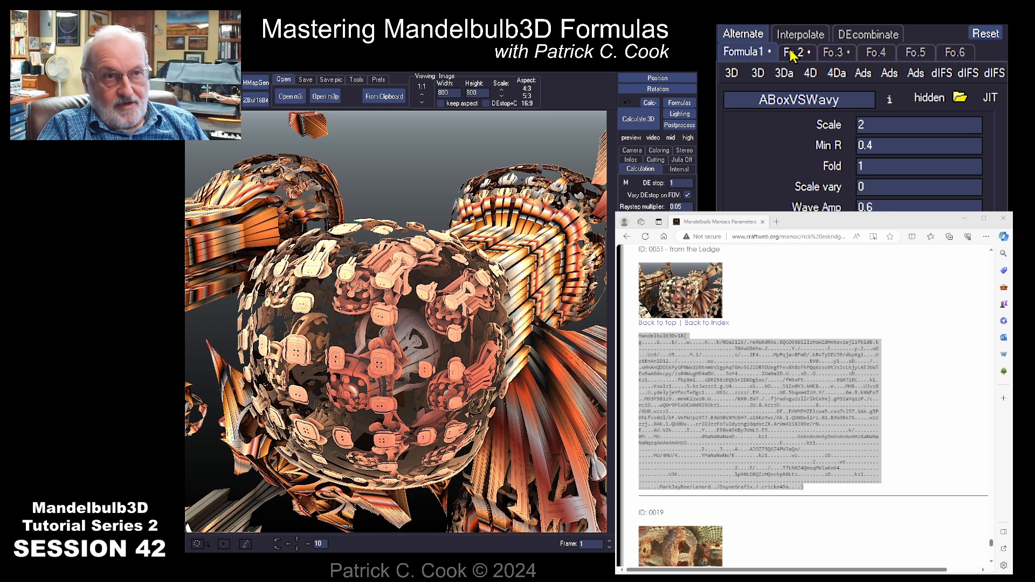
- Examine which formulas the 3D and 3Da categories offer for the first formula slot
{"action": "left_click", "coordinate": [785, 74]}
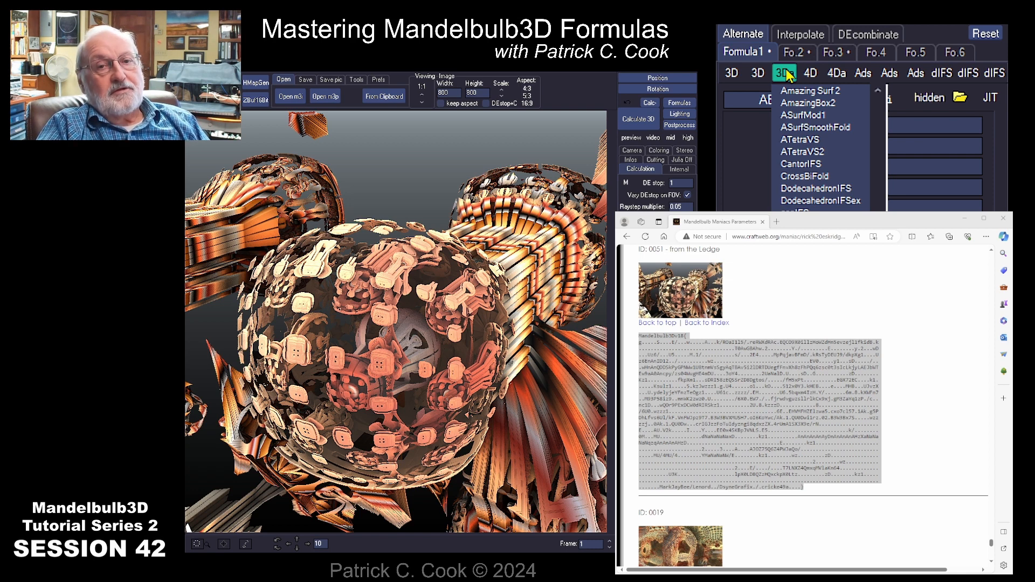
{"action": "left_click", "coordinate": [731, 75]}
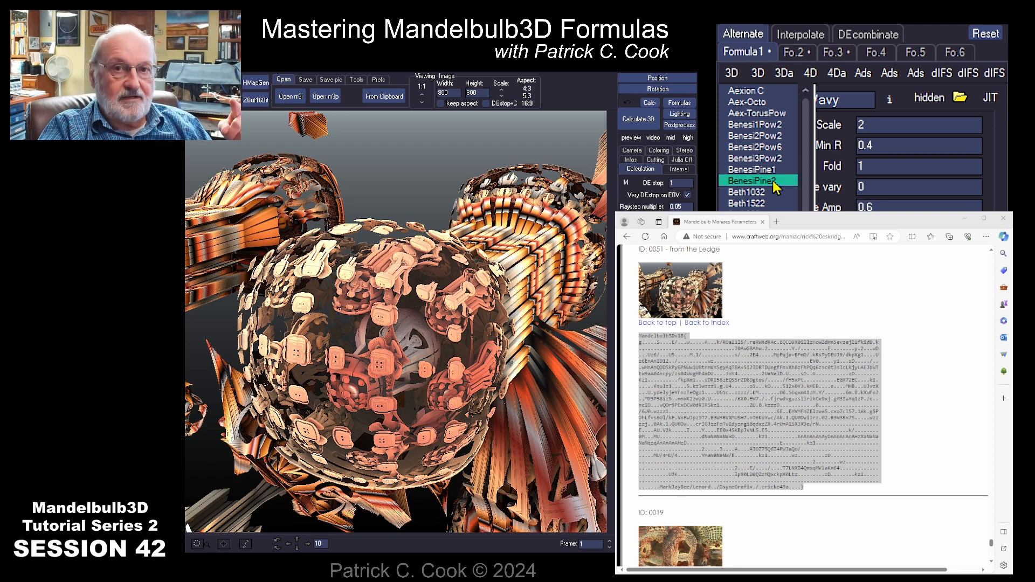
{"action": "left_click", "coordinate": [785, 74]}
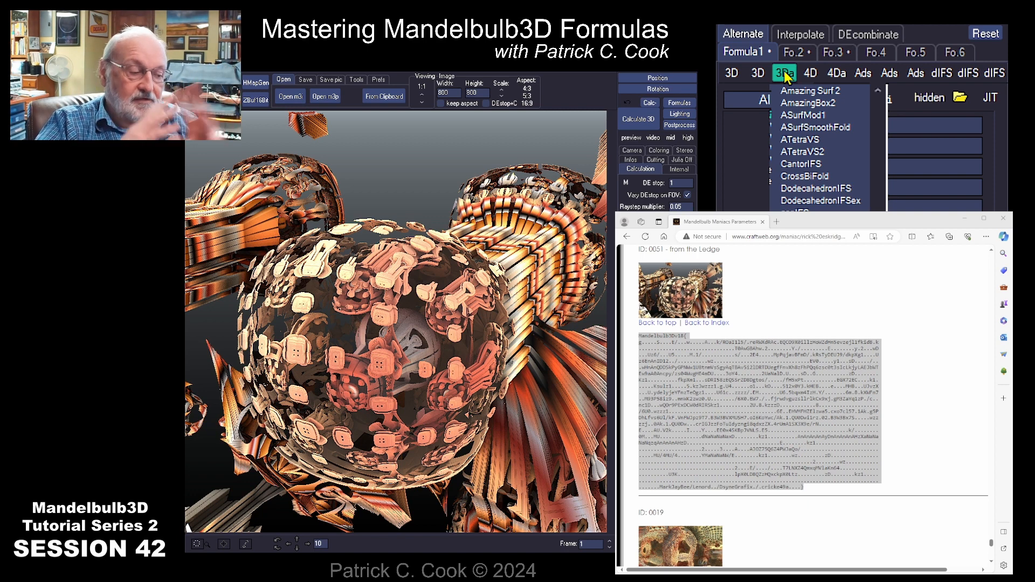
{"action": "left_click", "coordinate": [788, 164]}
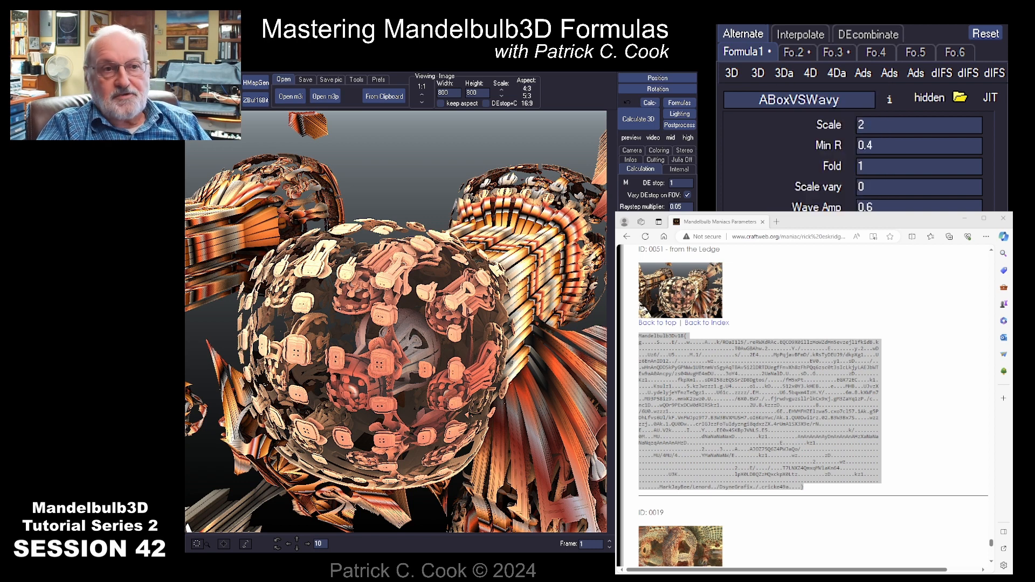